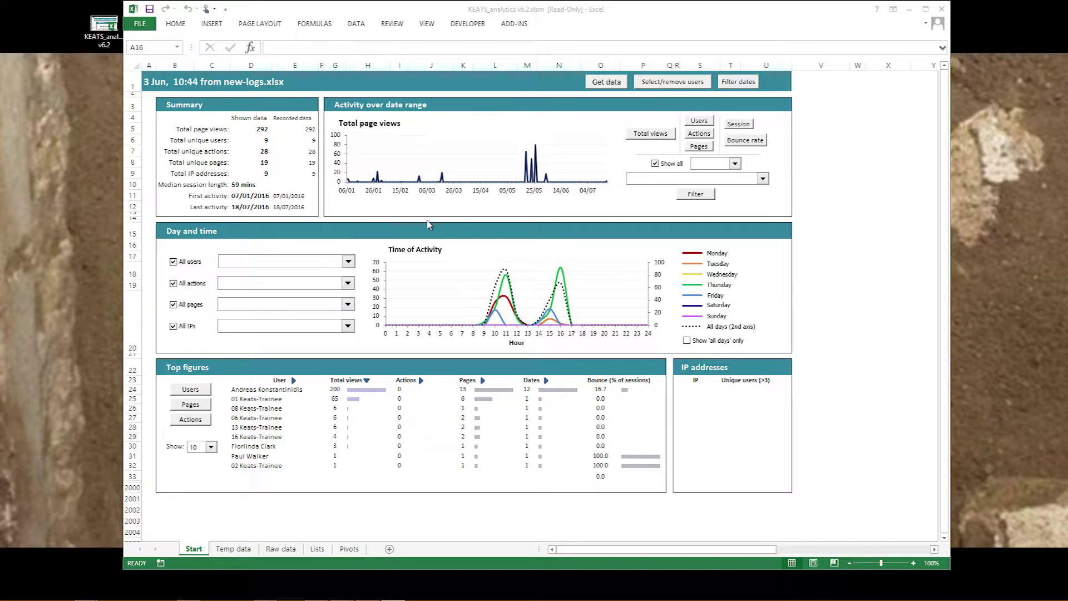
- Open the file chooser for loading an activity log, and close it without picking a file
{"action": "mouse_move", "coordinate": [501, 295]}
{"action": "left_click", "coordinate": [607, 82]}
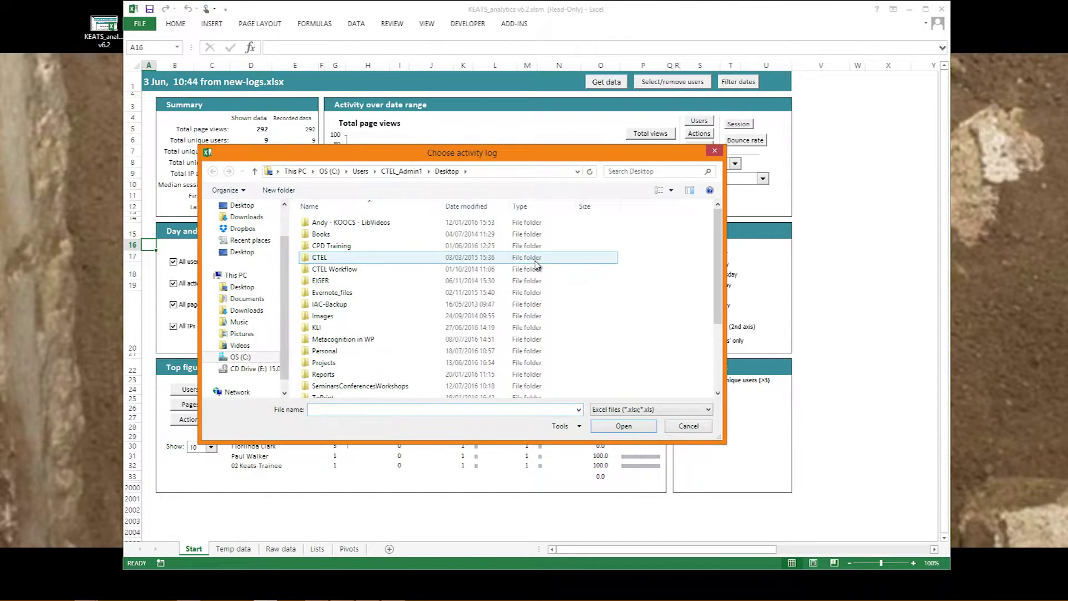
{"action": "left_click", "coordinate": [715, 150]}
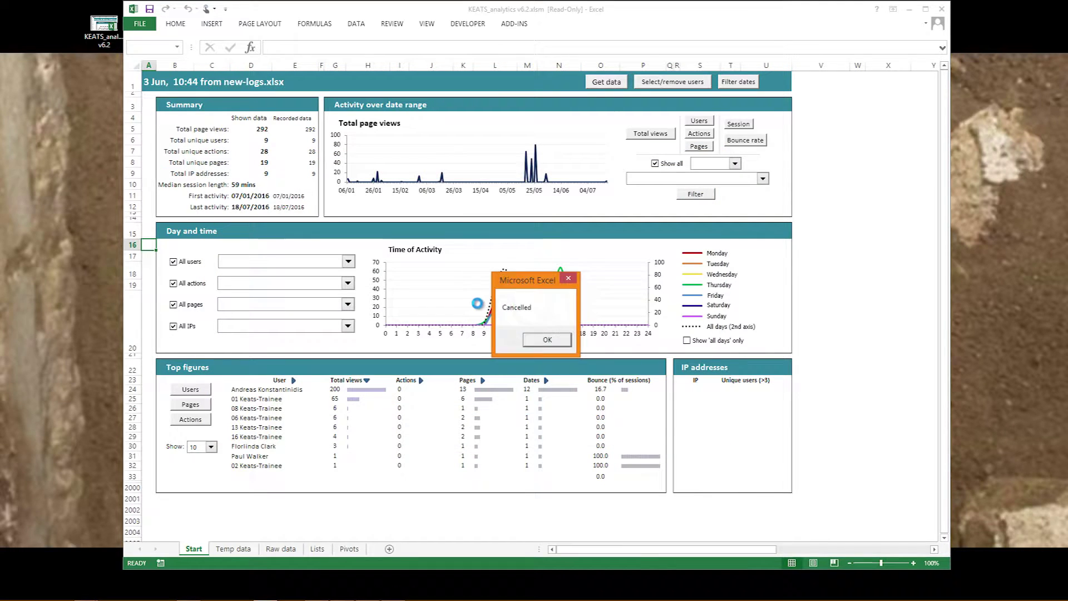
{"action": "left_click", "coordinate": [553, 344]}
- Open the list for selecting or removing users, and close it without applying a selection
{"action": "left_click", "coordinate": [679, 88]}
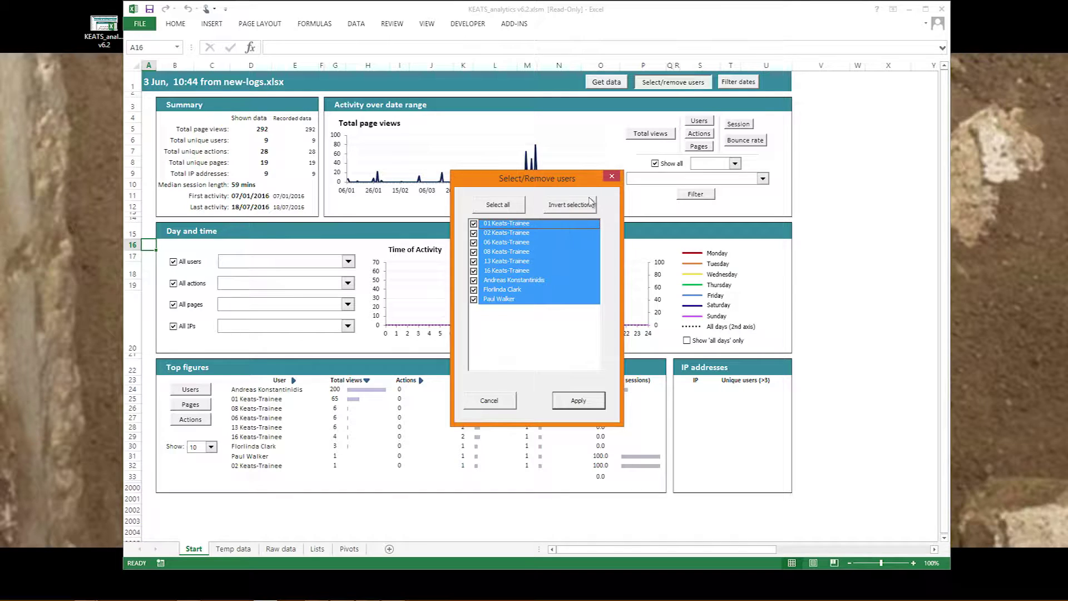
{"action": "left_click", "coordinate": [611, 178]}
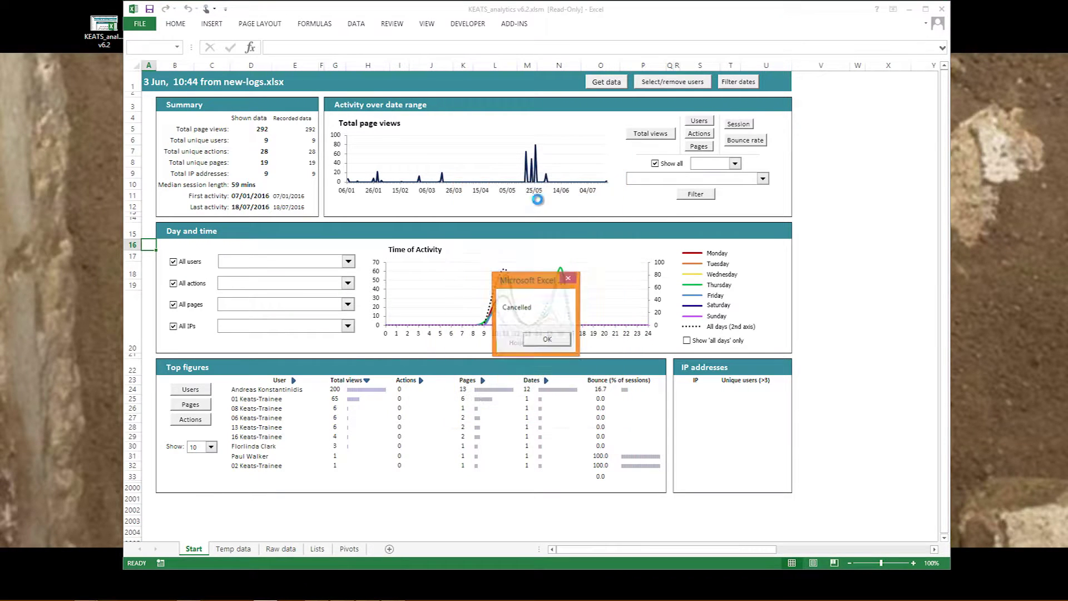
{"action": "left_click", "coordinate": [548, 334]}
- Filter the dashboard data to the date range 07/03/2016 to 18/07/2016
{"action": "left_click", "coordinate": [737, 82]}
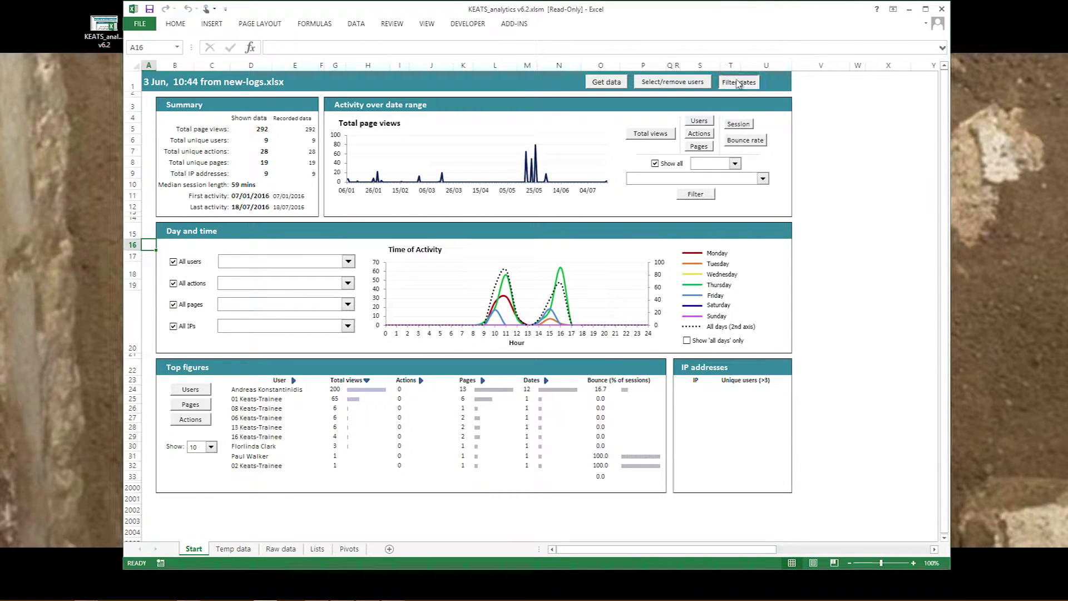
{"action": "left_click_drag", "start_coordinate": [256, 222], "coordinate": [478, 177]}
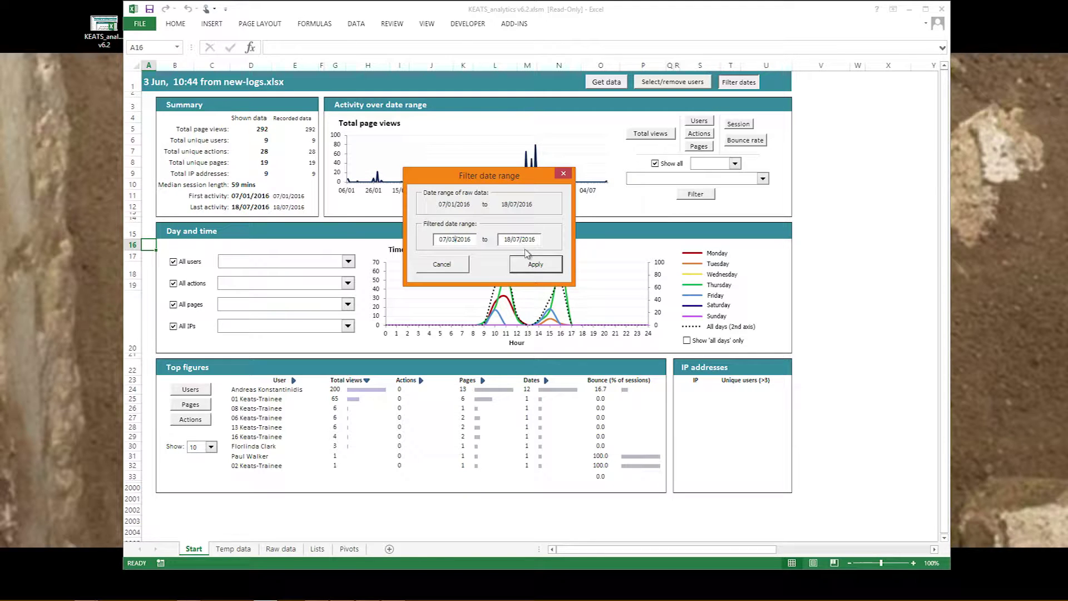
{"action": "left_click", "coordinate": [530, 267]}
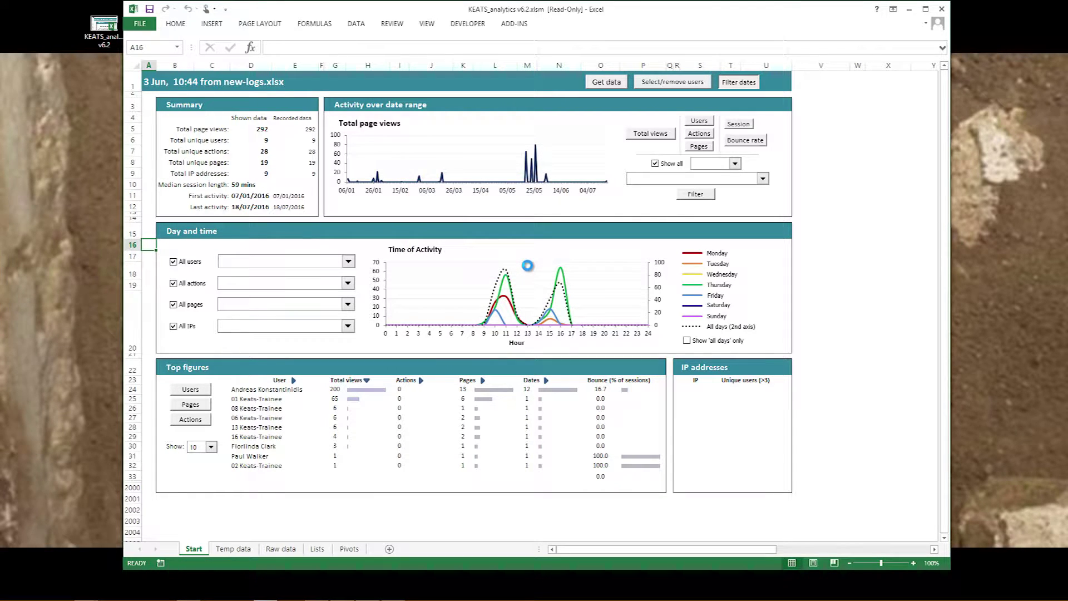
{"action": "left_click", "coordinate": [547, 341]}
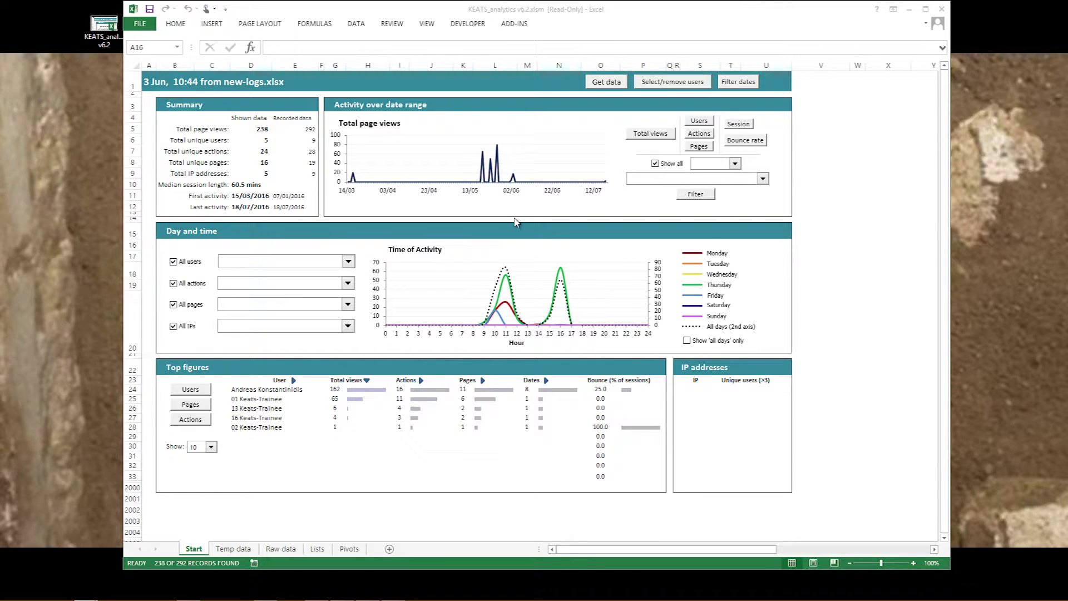
- View the activity over date range chart by users, actions, pages, session time and bounce rate, ending on total views
{"action": "mouse_move", "coordinate": [509, 188]}
{"action": "left_click", "coordinate": [698, 122]}
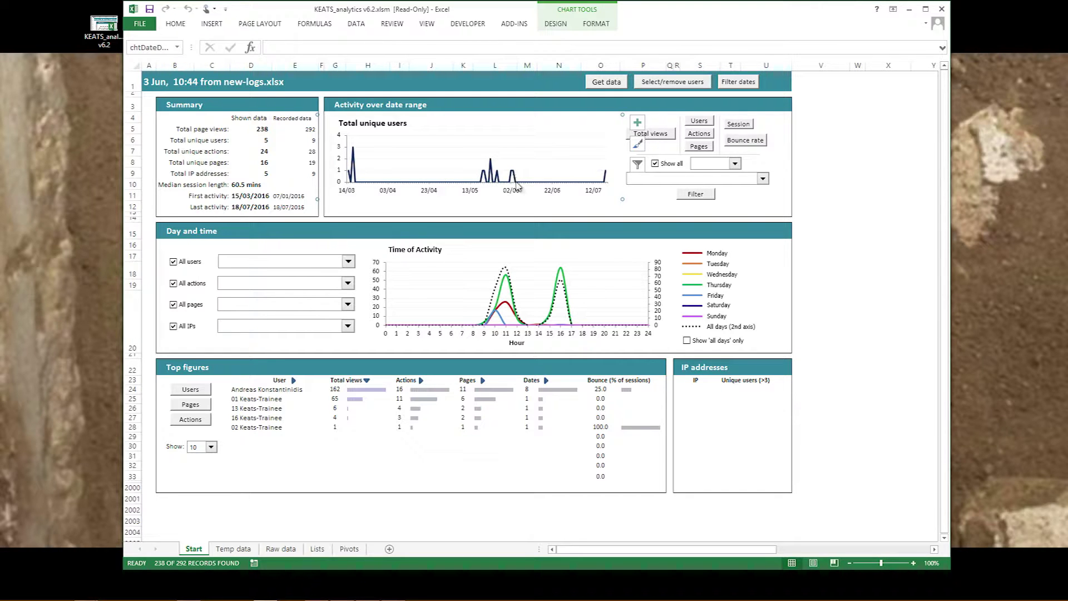
{"action": "left_click", "coordinate": [701, 136]}
{"action": "left_click", "coordinate": [702, 147]}
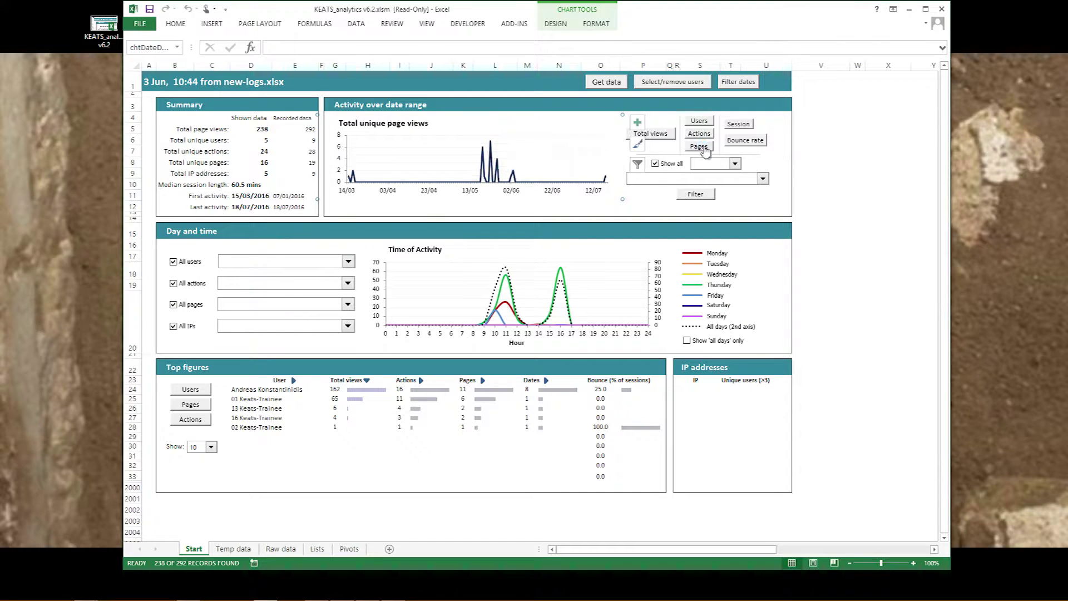
{"action": "left_click", "coordinate": [737, 124]}
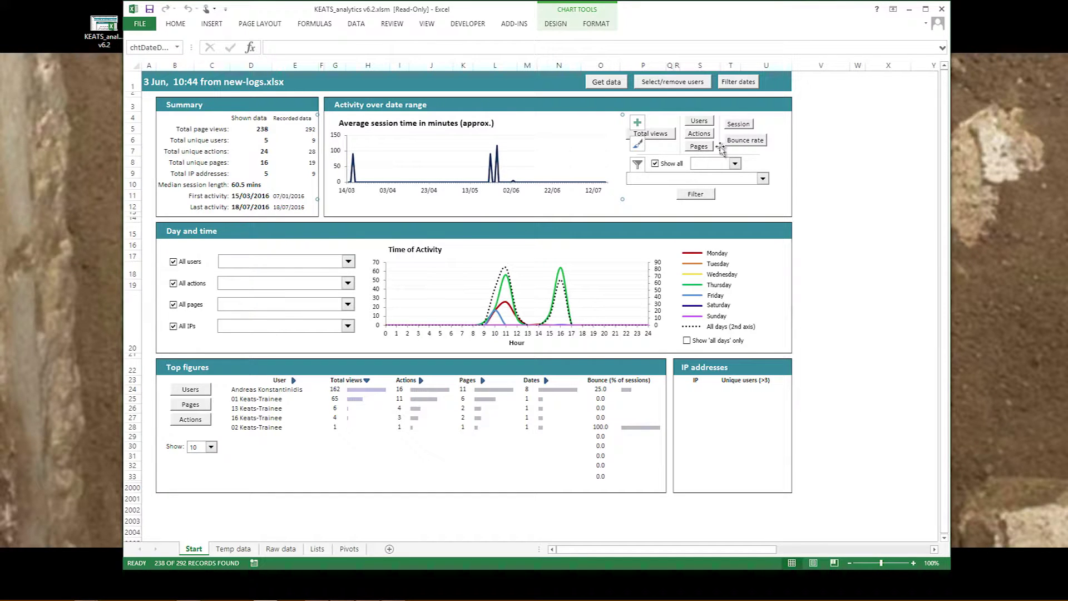
{"action": "left_click", "coordinate": [743, 143]}
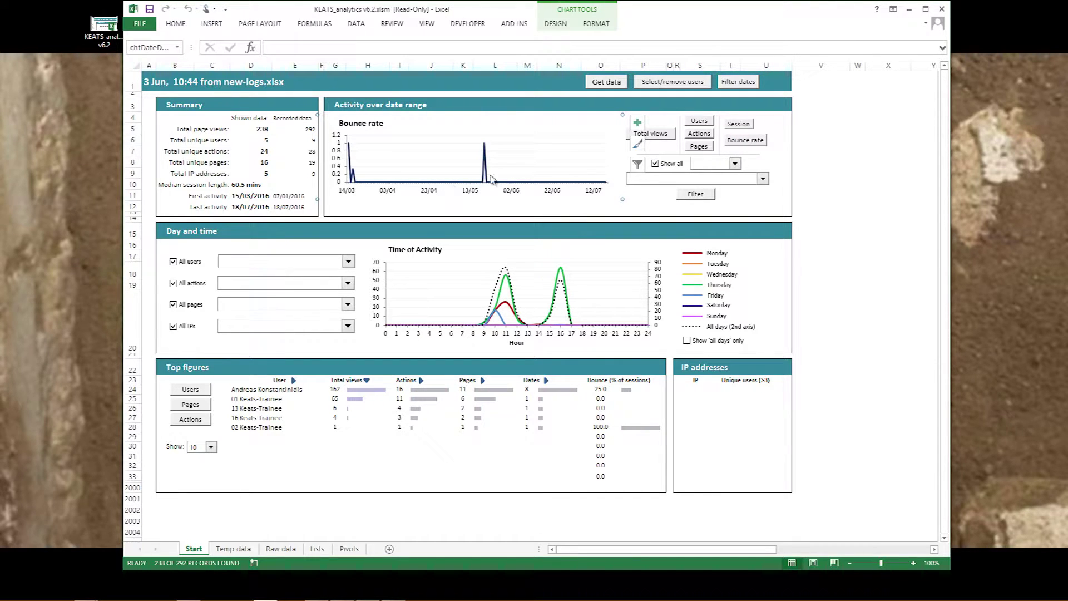
{"action": "mouse_move", "coordinate": [484, 182]}
{"action": "left_click", "coordinate": [669, 136]}
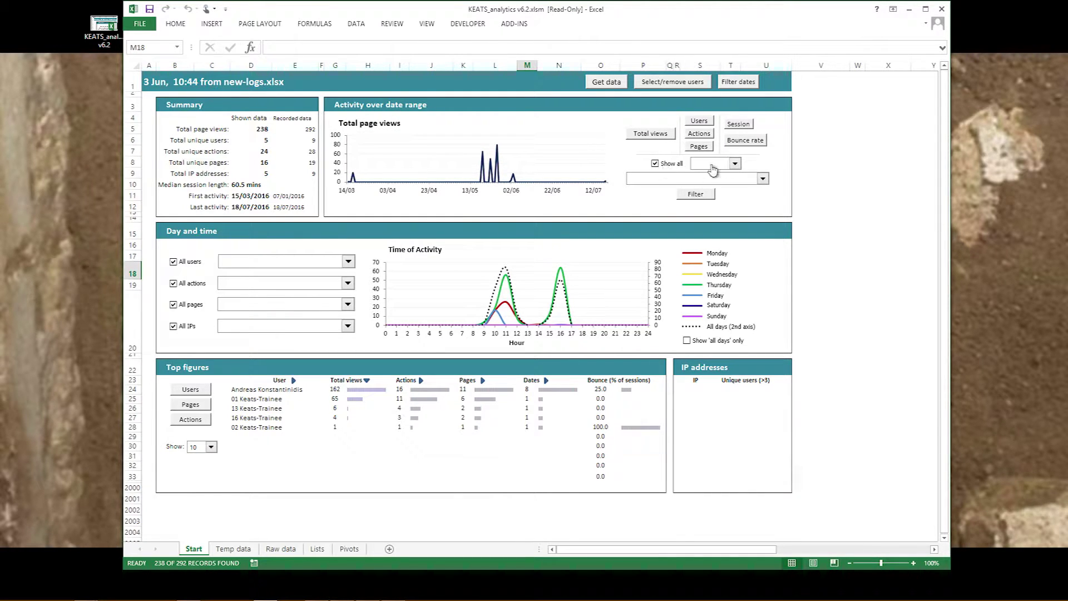
- Filter the total page views chart to the first listed user, and restore it to show all data
{"action": "left_click", "coordinate": [735, 164]}
{"action": "left_click", "coordinate": [715, 174]}
{"action": "left_click", "coordinate": [763, 179]}
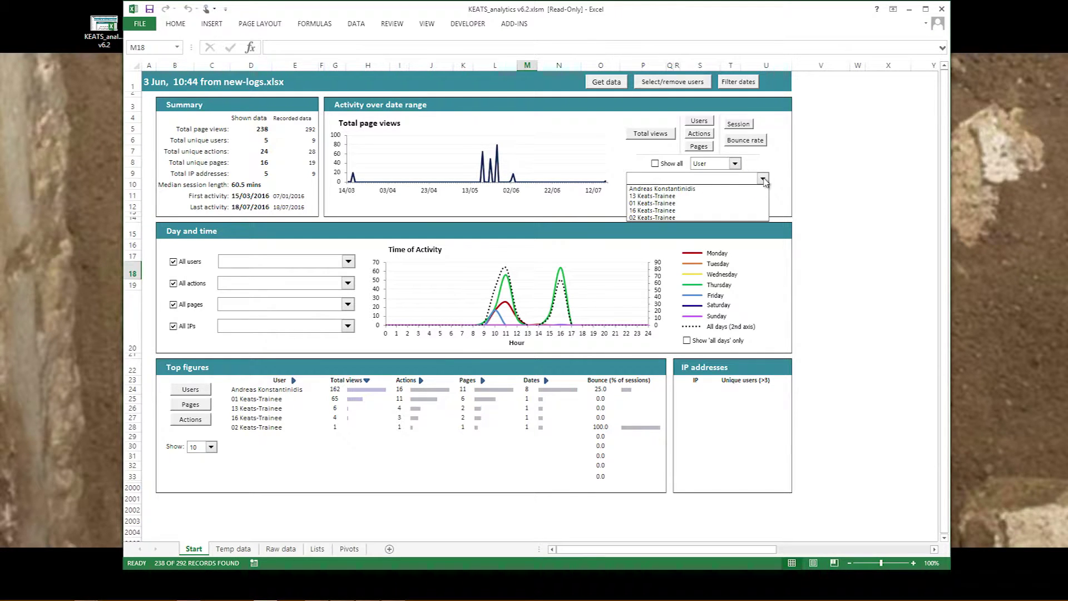
{"action": "left_click", "coordinate": [707, 189]}
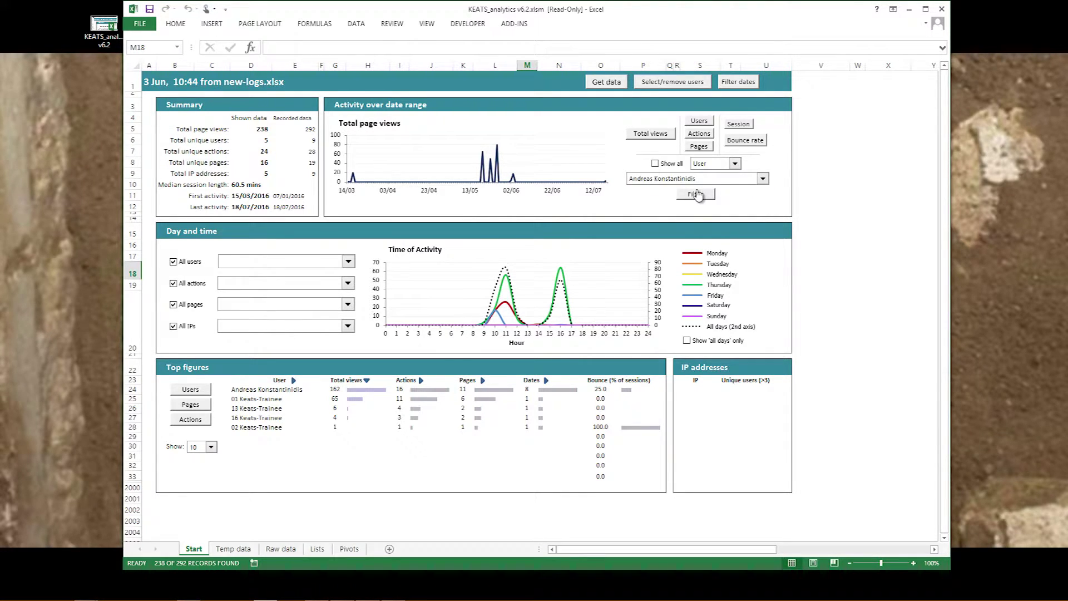
{"action": "left_click", "coordinate": [696, 194]}
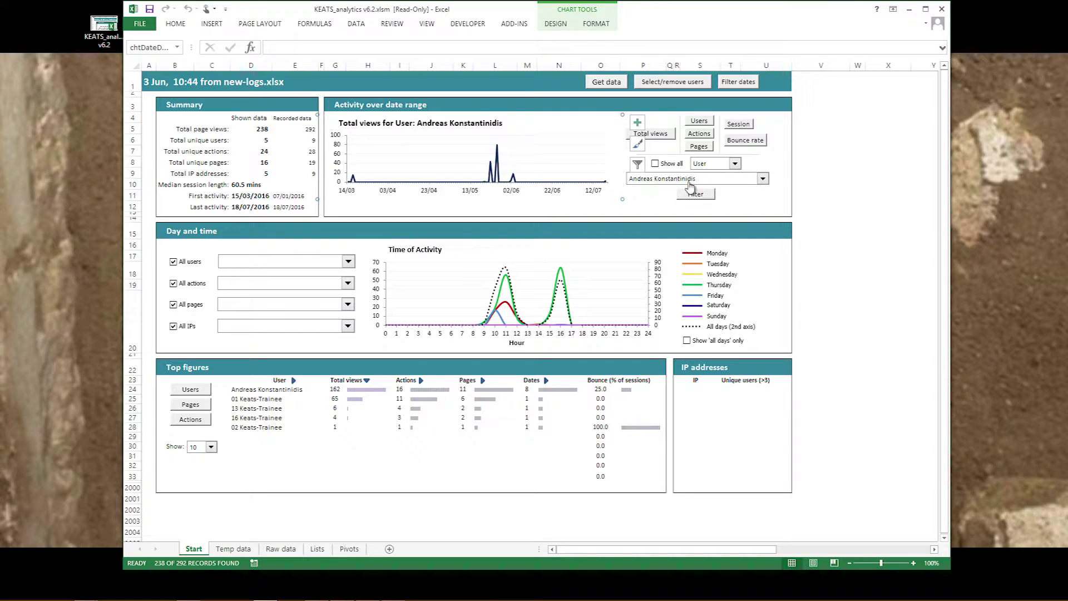
{"action": "left_click", "coordinate": [654, 164]}
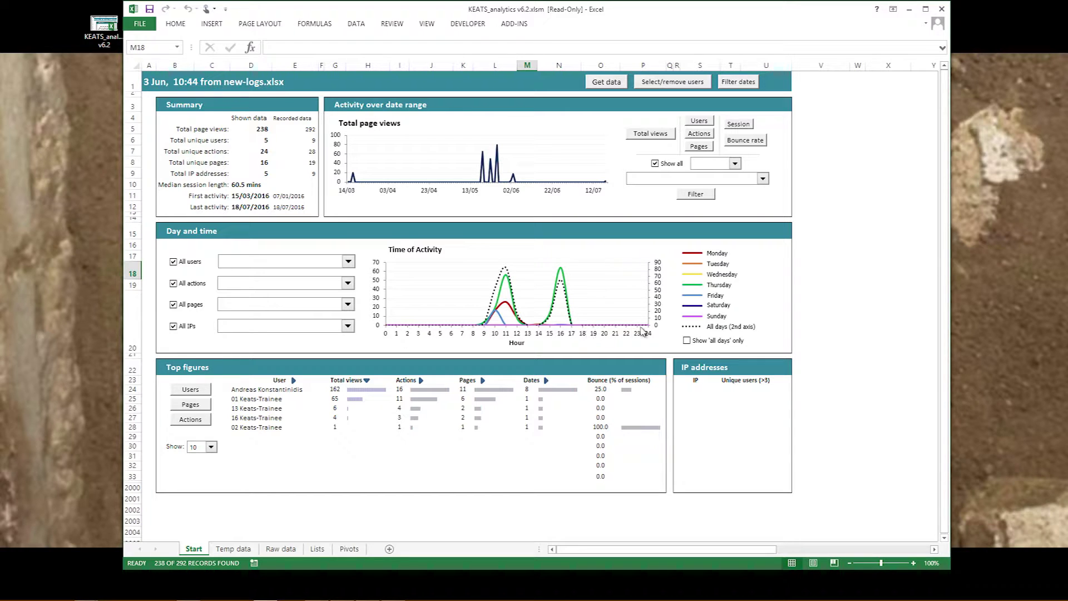
- Hide and redisplay individual day lines in the Time of Activity chart, and switch the 'all days' only view on and off
{"action": "mouse_move", "coordinate": [642, 330]}
{"action": "mouse_move", "coordinate": [577, 332]}
{"action": "left_click", "coordinate": [721, 257]}
{"action": "left_click", "coordinate": [721, 259]}
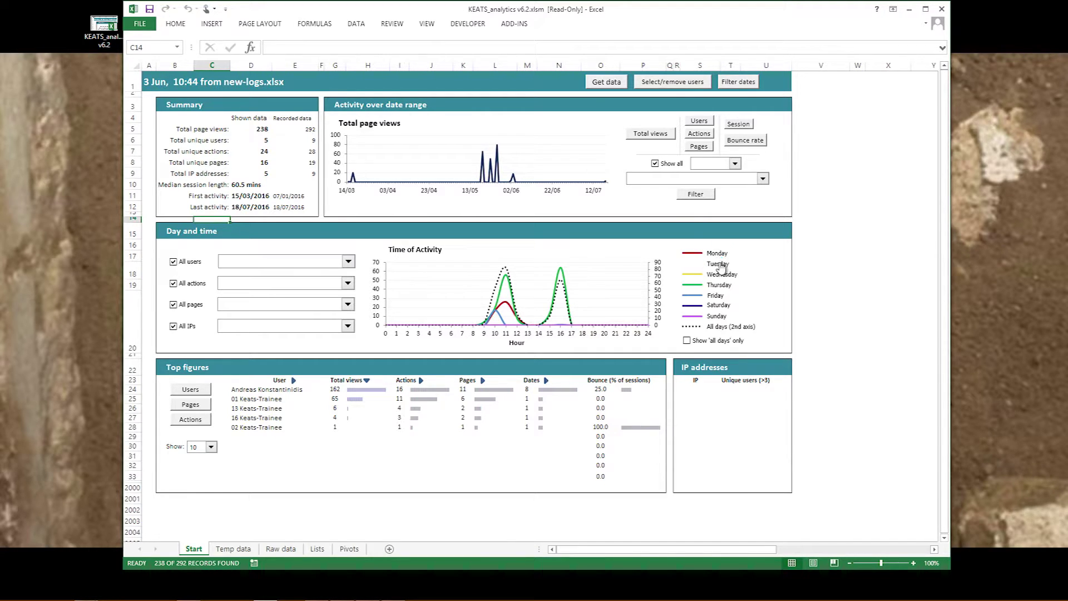
{"action": "left_click", "coordinate": [717, 286]}
{"action": "left_click", "coordinate": [717, 288]}
{"action": "left_click", "coordinate": [714, 328]}
{"action": "left_click", "coordinate": [714, 329]}
{"action": "left_click", "coordinate": [686, 341]}
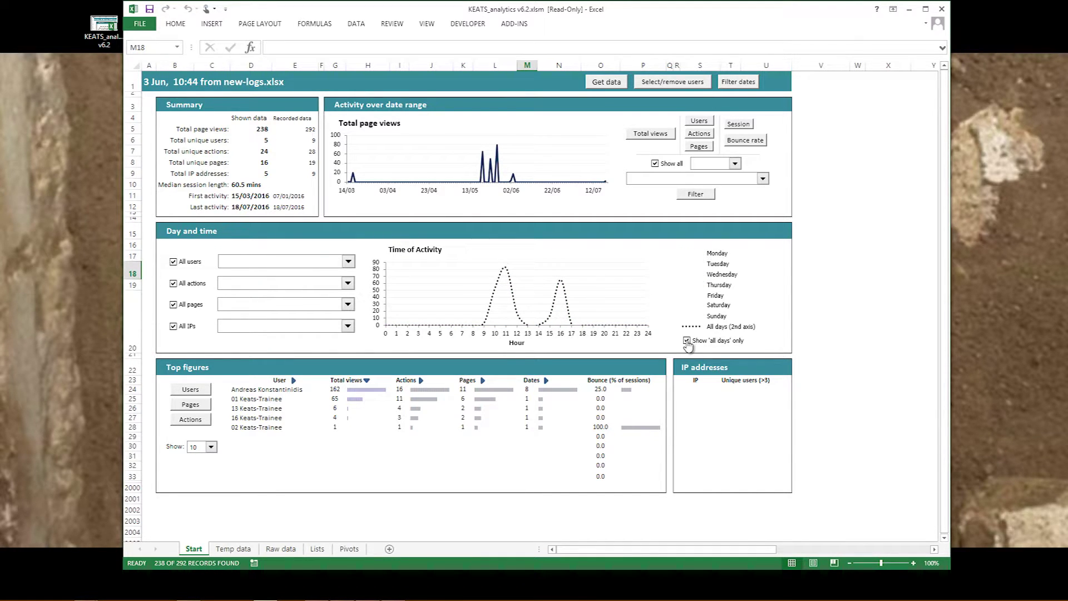
{"action": "left_click", "coordinate": [686, 341]}
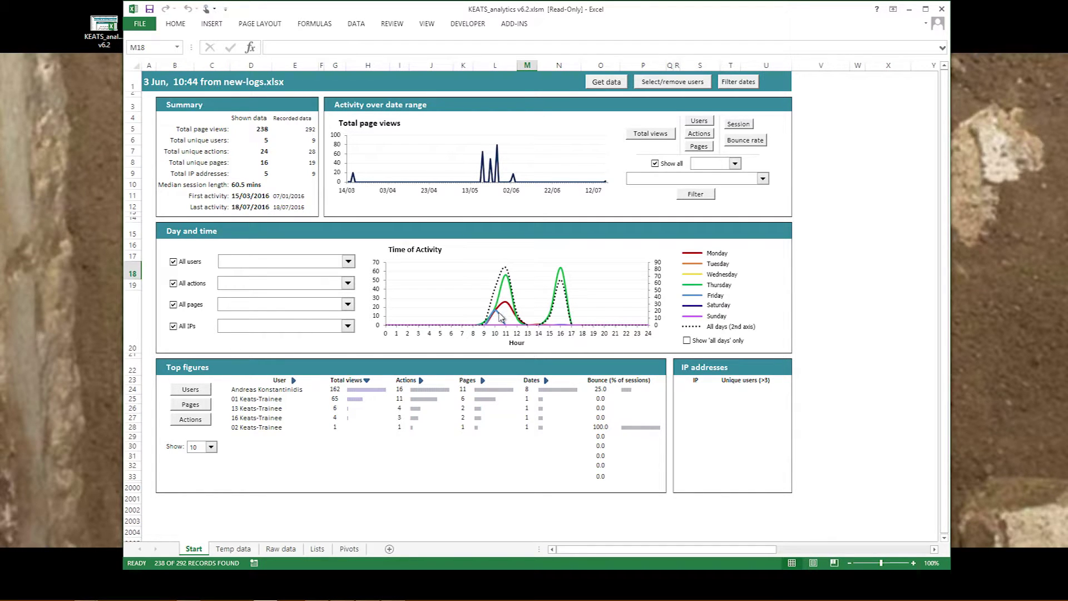
- Filter the Time of Activity chart to the first listed user and the page 'Quiz: Capitals quiz', and restore all users and pages
{"action": "mouse_move", "coordinate": [563, 272]}
{"action": "left_click", "coordinate": [349, 262]}
{"action": "left_click", "coordinate": [314, 272]}
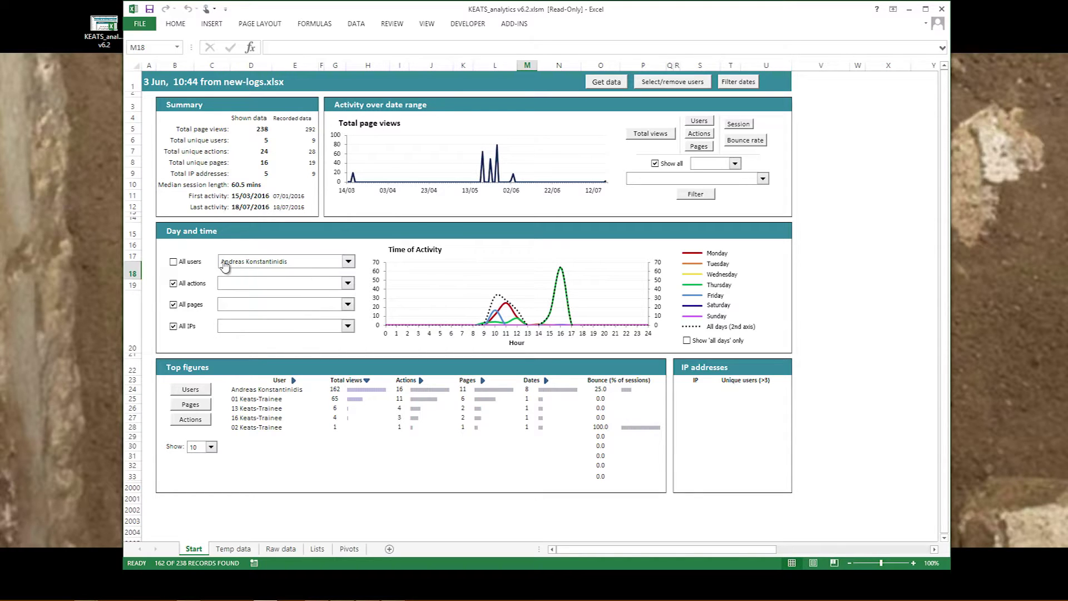
{"action": "left_click", "coordinate": [347, 304]}
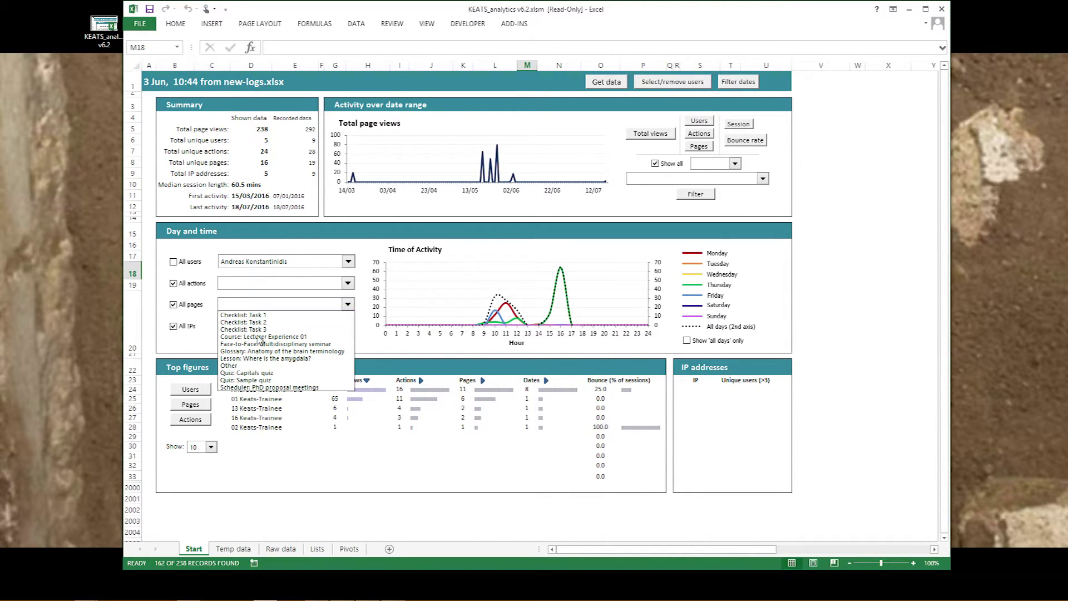
{"action": "left_click", "coordinate": [313, 355]}
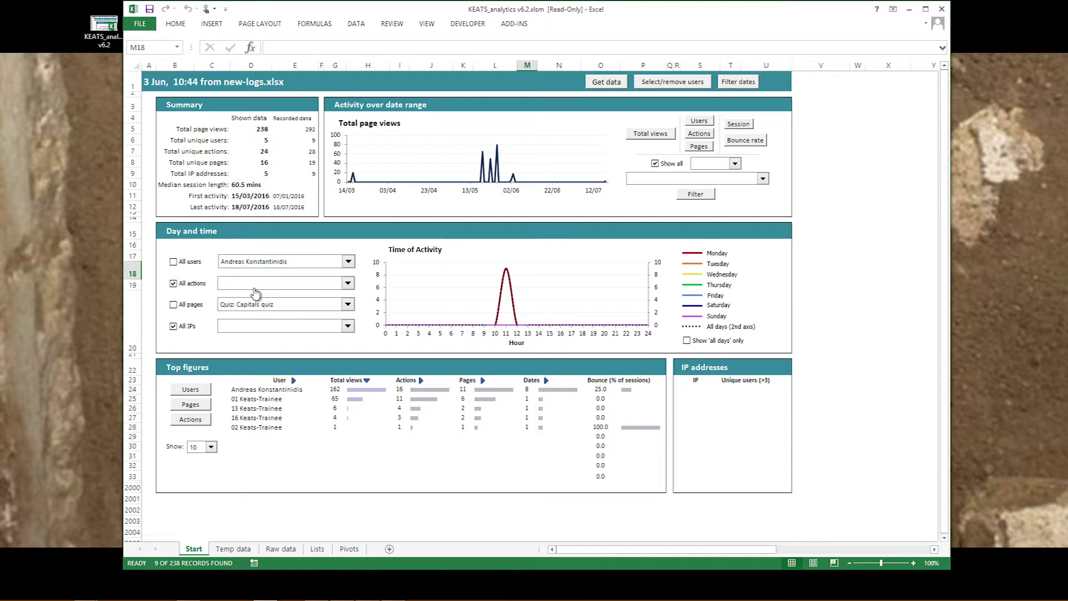
{"action": "left_click", "coordinate": [173, 262]}
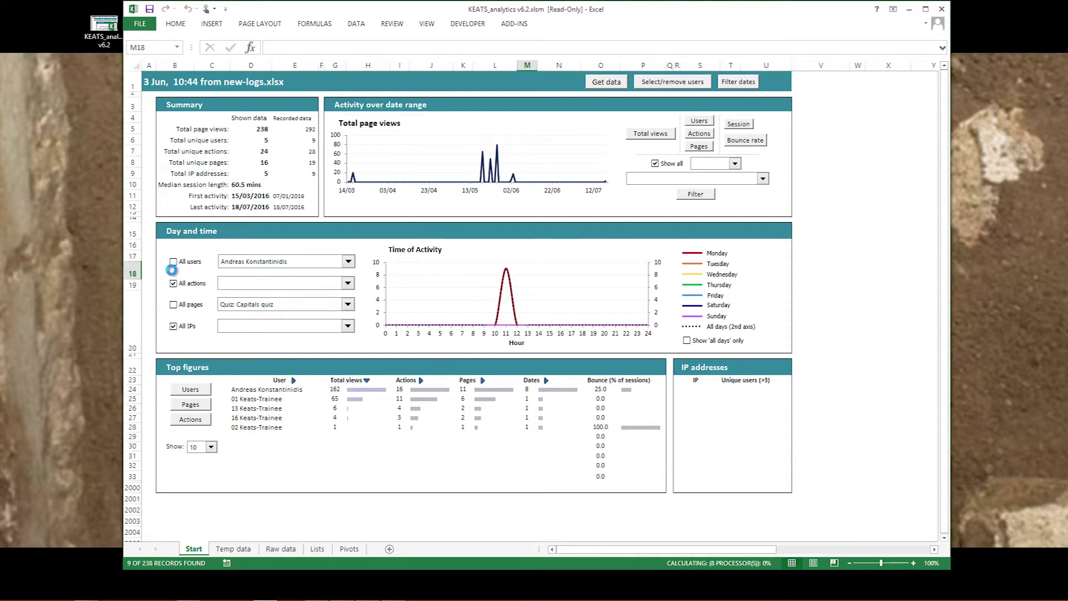
{"action": "left_click", "coordinate": [173, 305]}
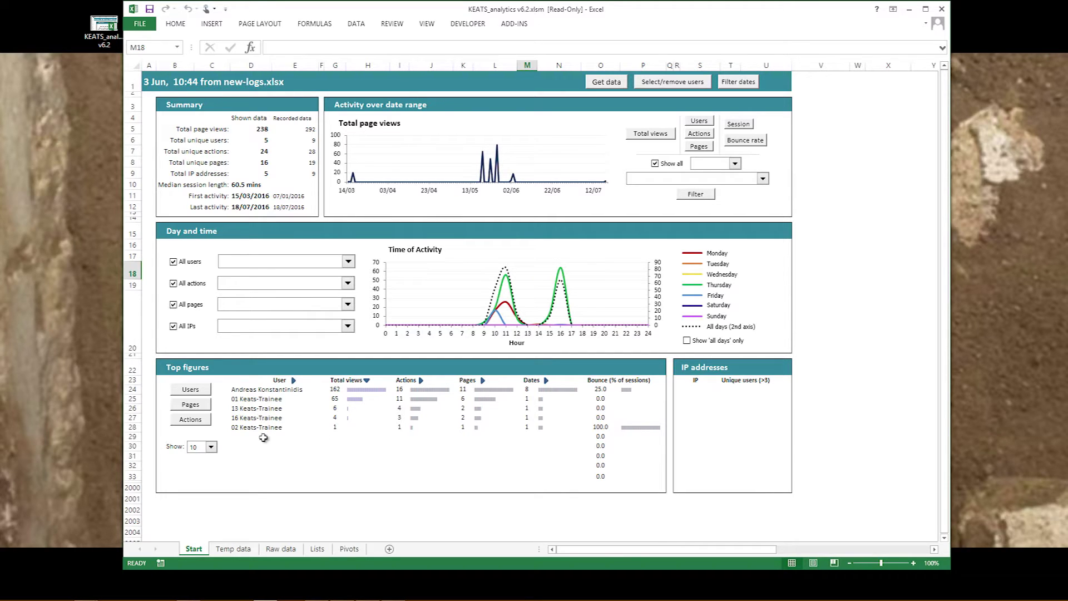
- Sort the Top figures table by total views in ascending order, and return it to descending order
{"action": "left_click", "coordinate": [368, 380]}
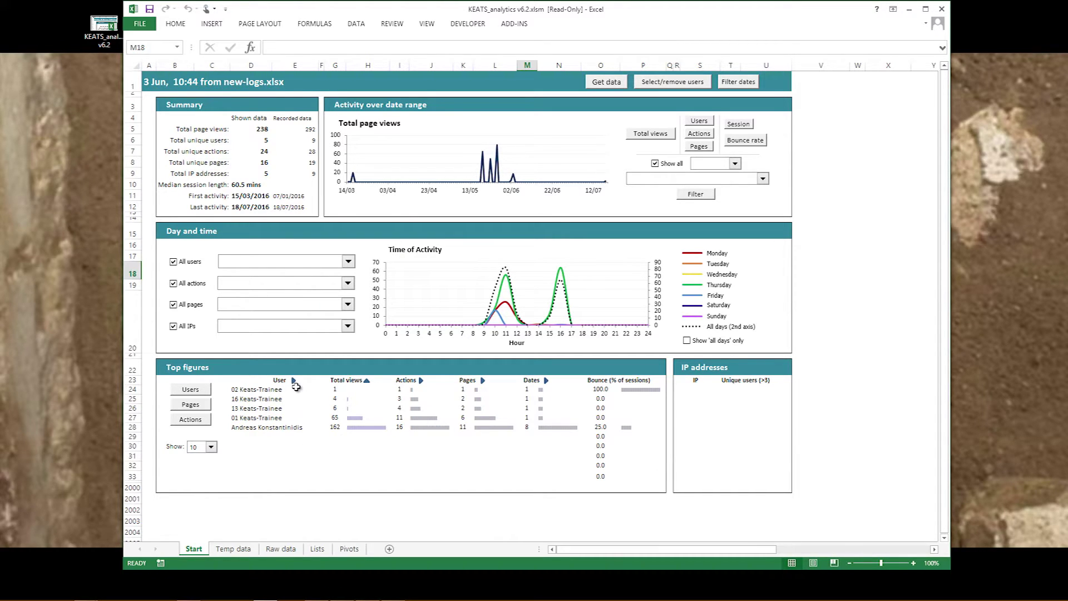
{"action": "left_click", "coordinate": [215, 451]}
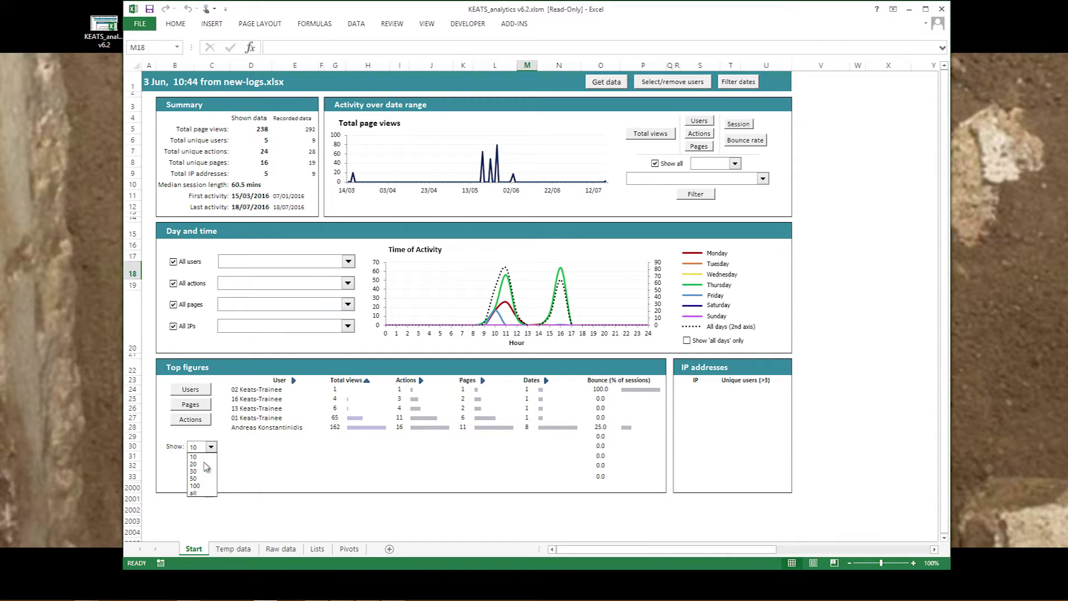
{"action": "left_click", "coordinate": [254, 440]}
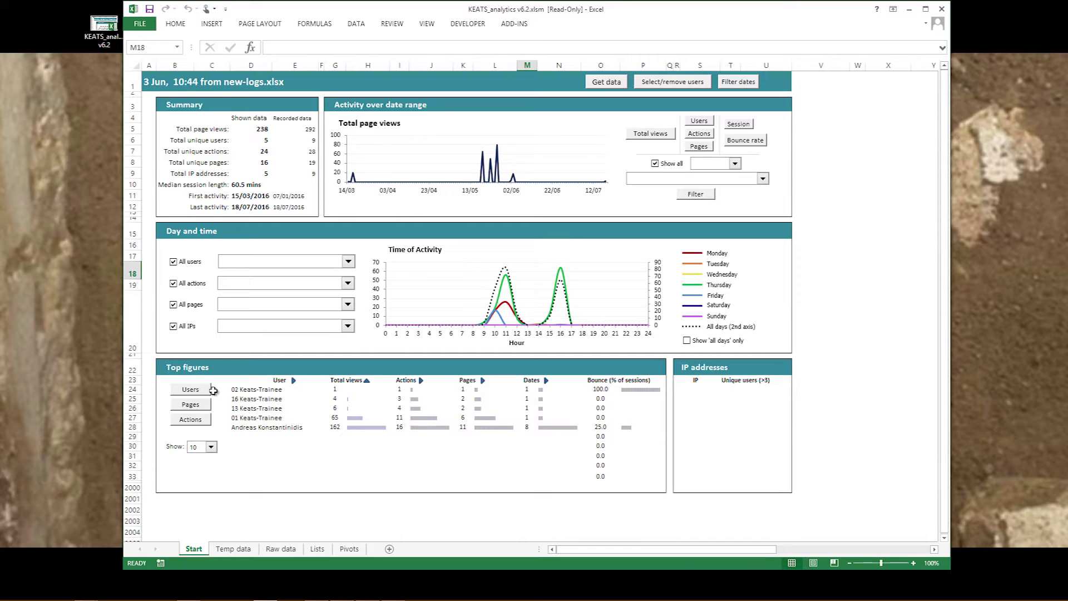
{"action": "left_click", "coordinate": [367, 381]}
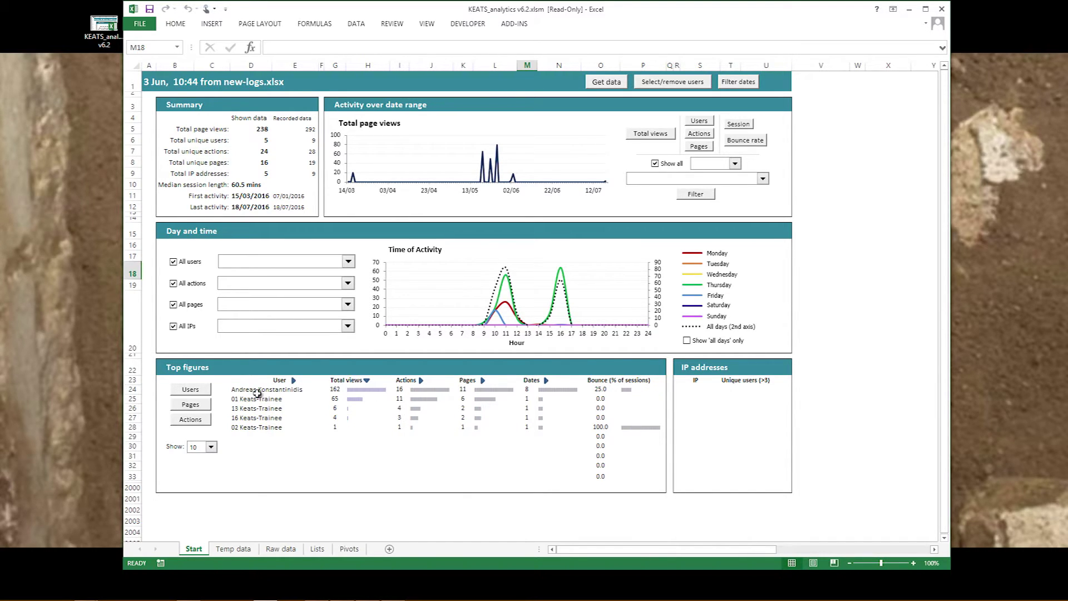
- View the Top figures table by pages and by actions, and return it to users
{"action": "left_click", "coordinate": [196, 405]}
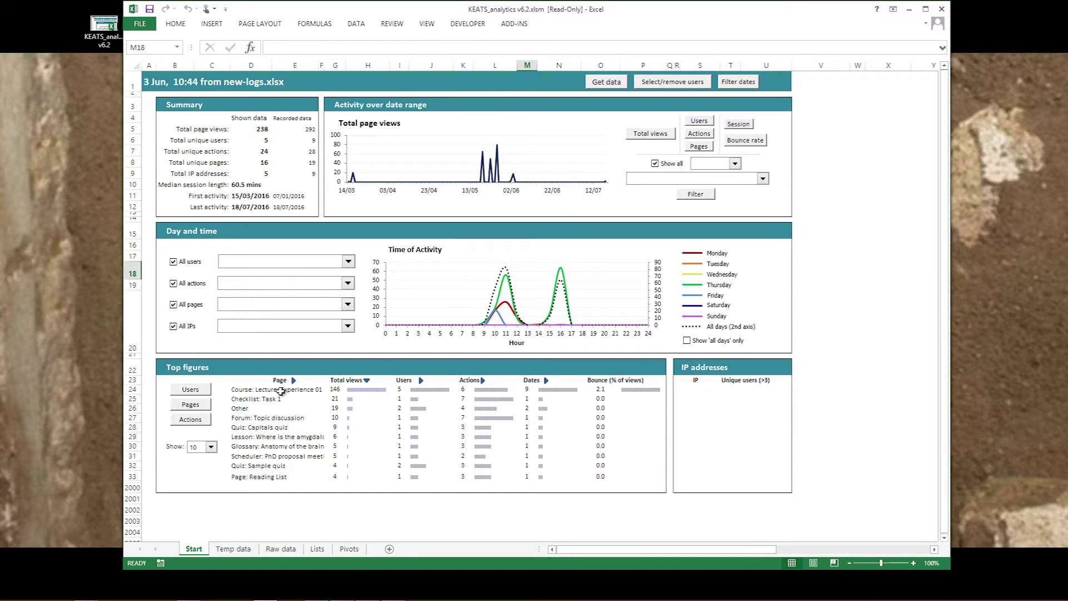
{"action": "left_click", "coordinate": [191, 419]}
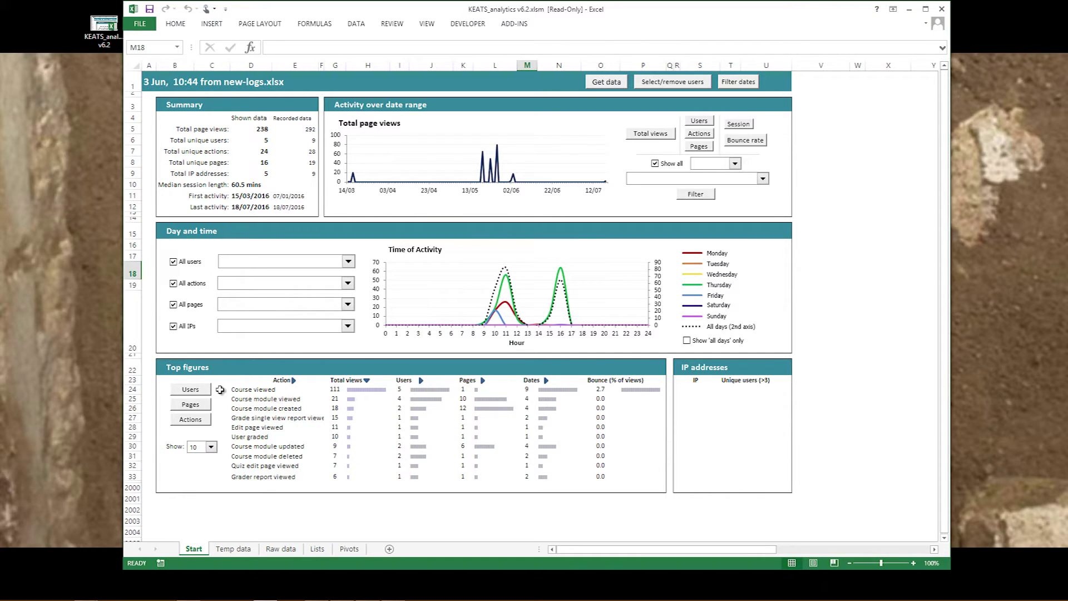
{"action": "left_click", "coordinate": [203, 390]}
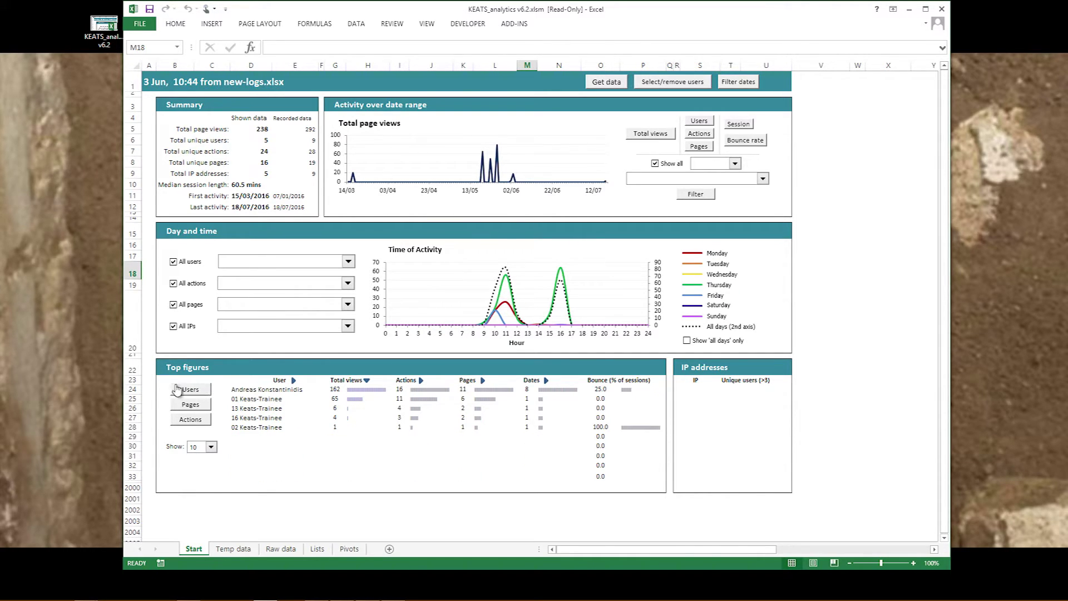